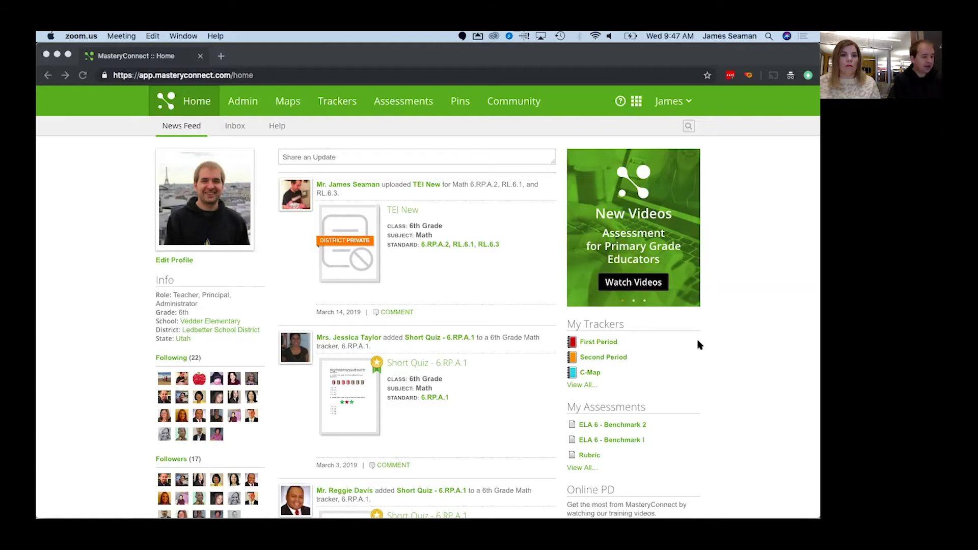
- Bring Chrome forward and open the First Period 6th grade math tracker
click(729, 349)
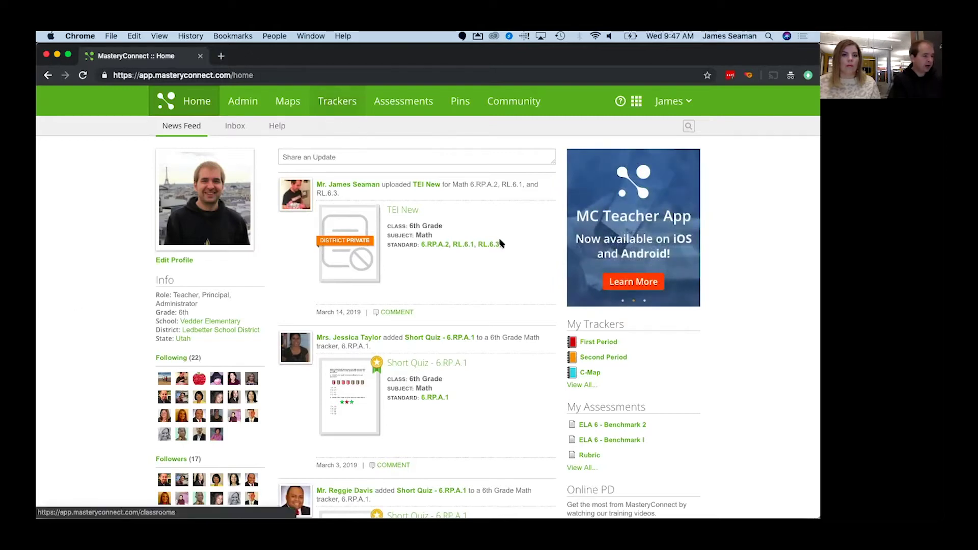
click(599, 342)
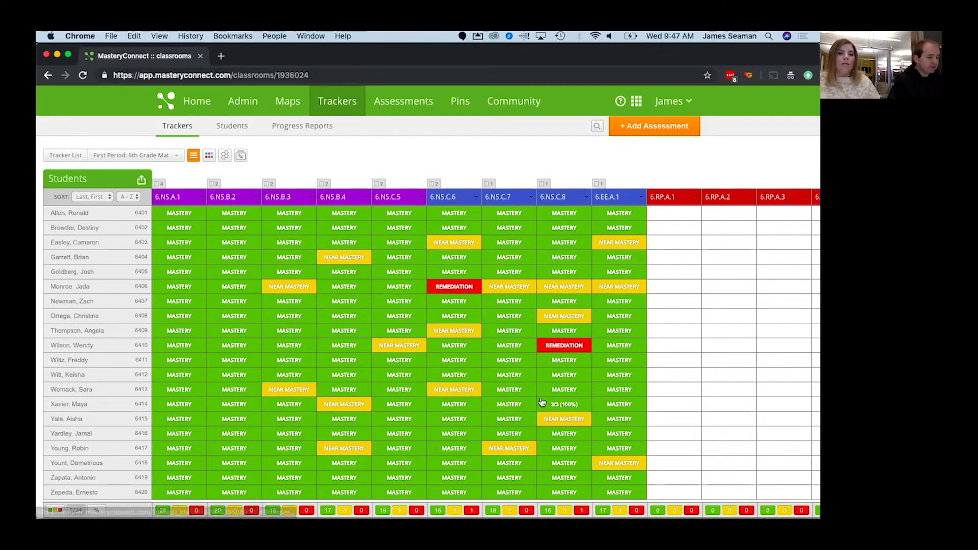
scroll(573, 382, right, 2)
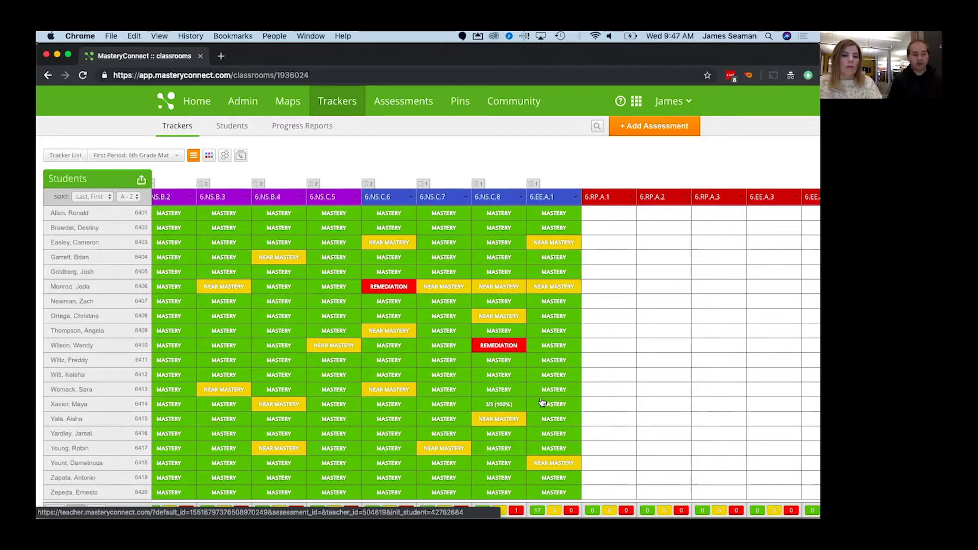
scroll(581, 390, right, 4)
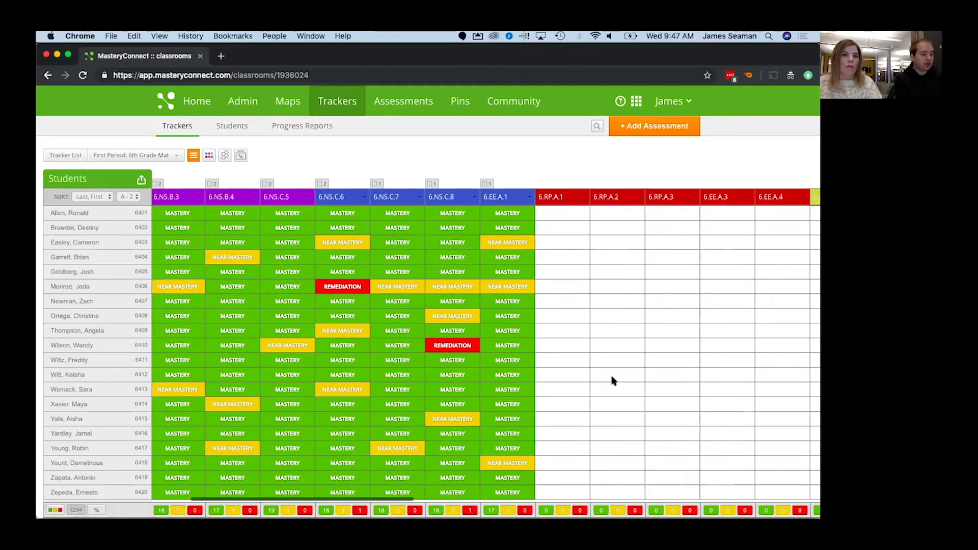
scroll(604, 382, right, 4)
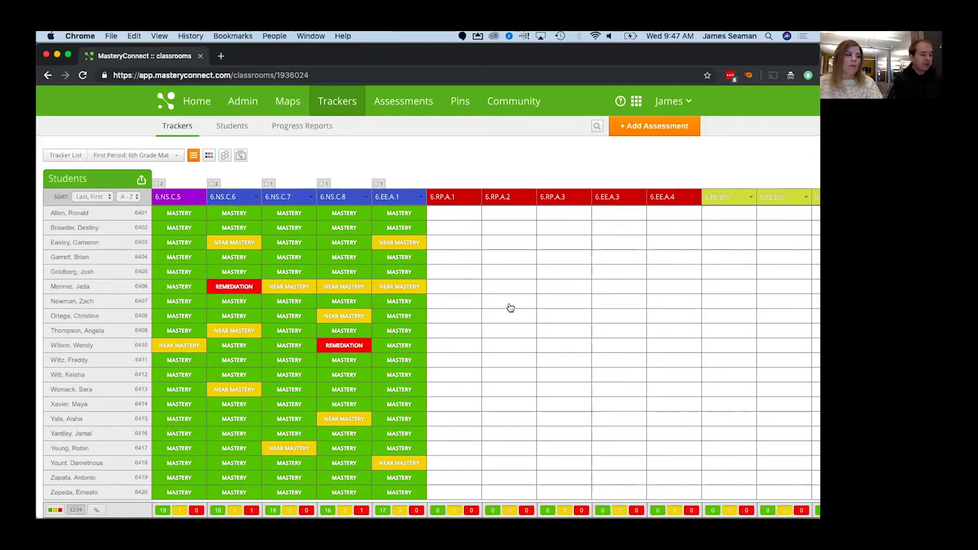
click(455, 197)
click(527, 250)
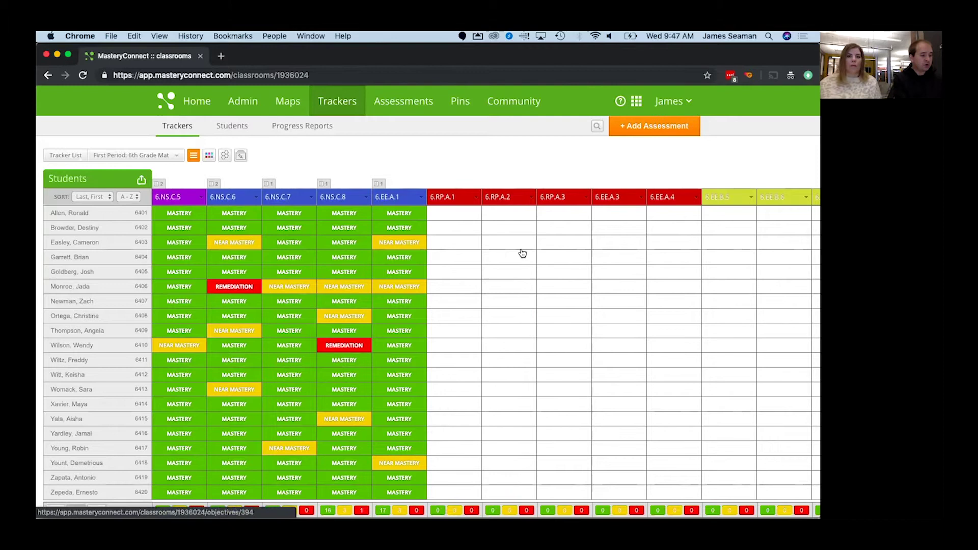
click(448, 200)
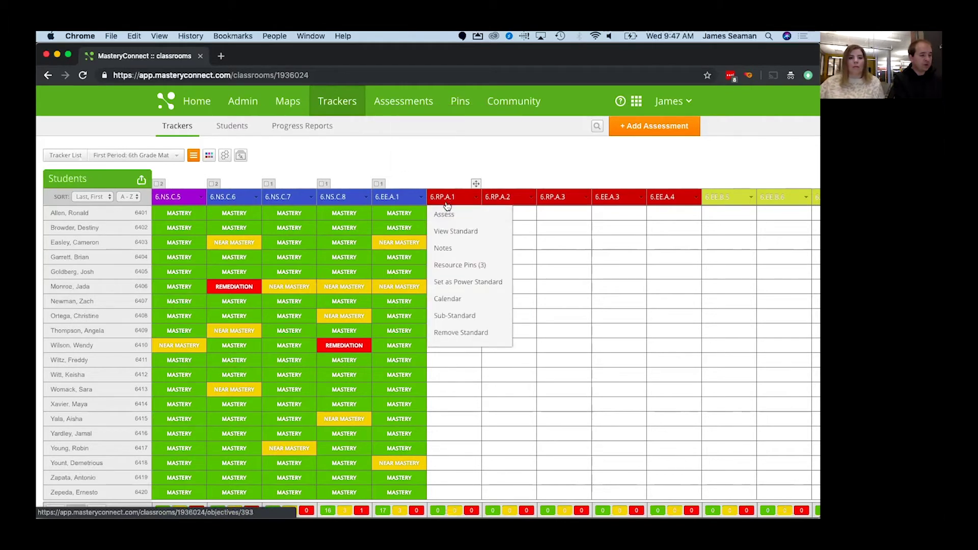
click(604, 327)
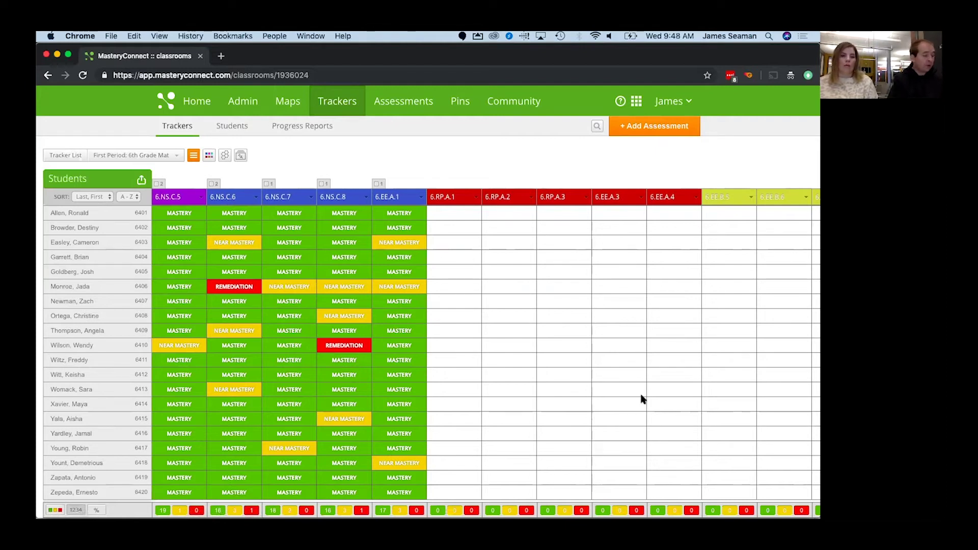
click(450, 200)
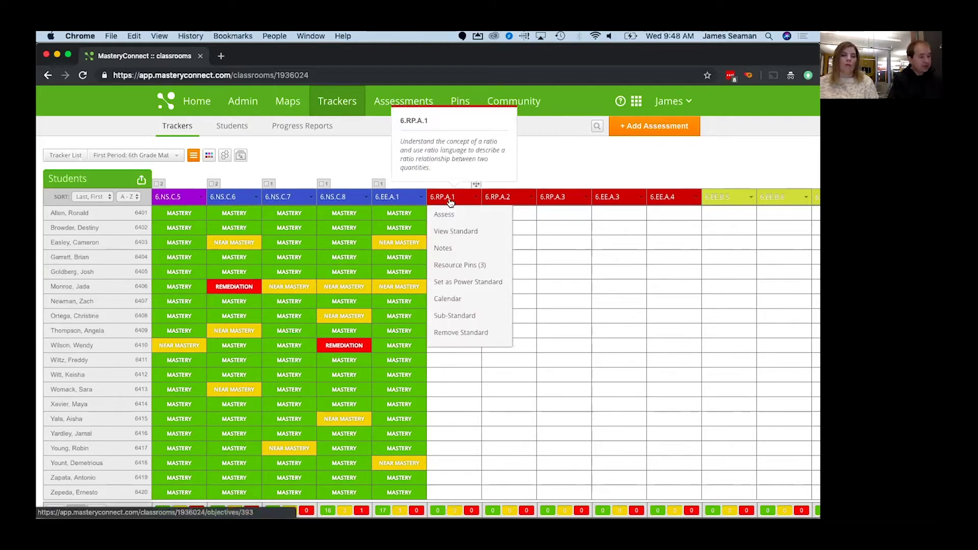
click(451, 233)
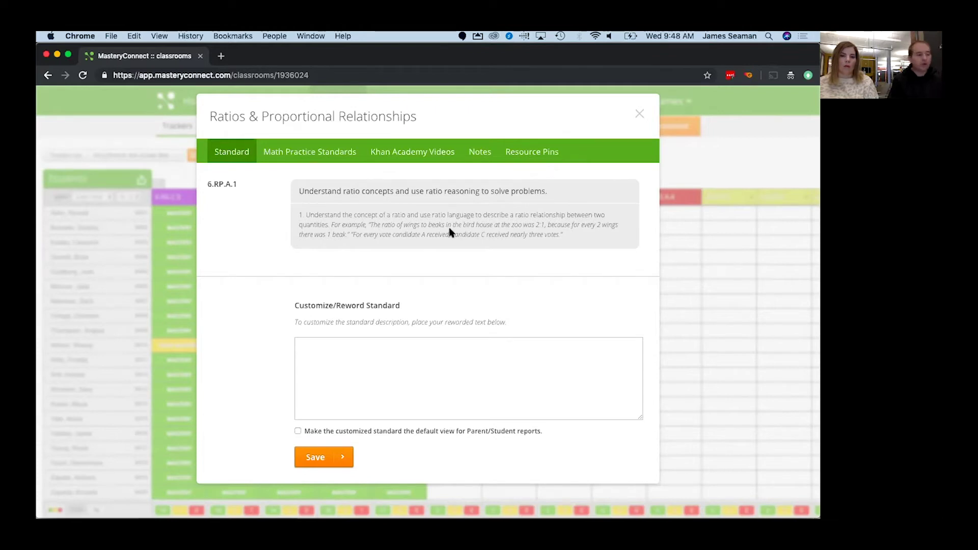
click(639, 118)
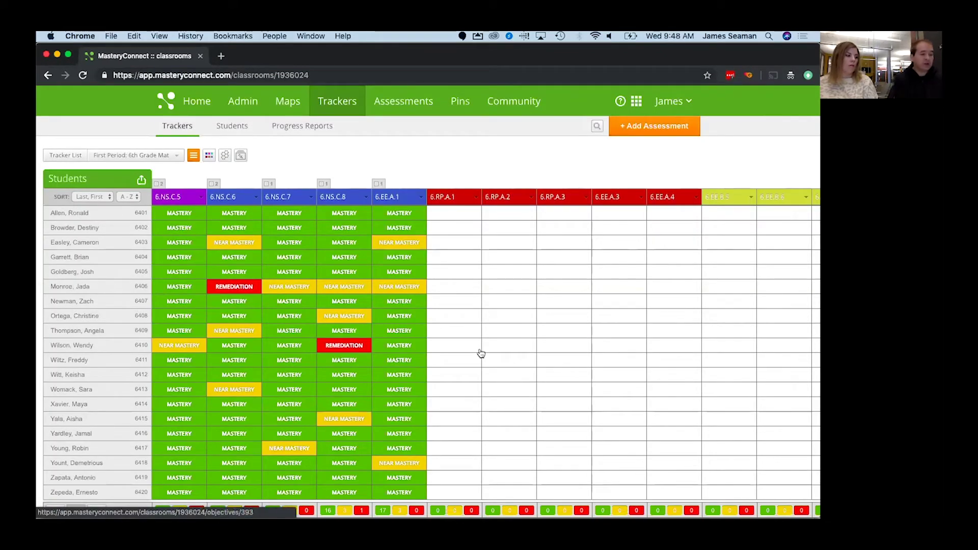
click(468, 197)
- Browse assessments to add for standard 6.RP.A.1, sorted by Most Used
click(443, 215)
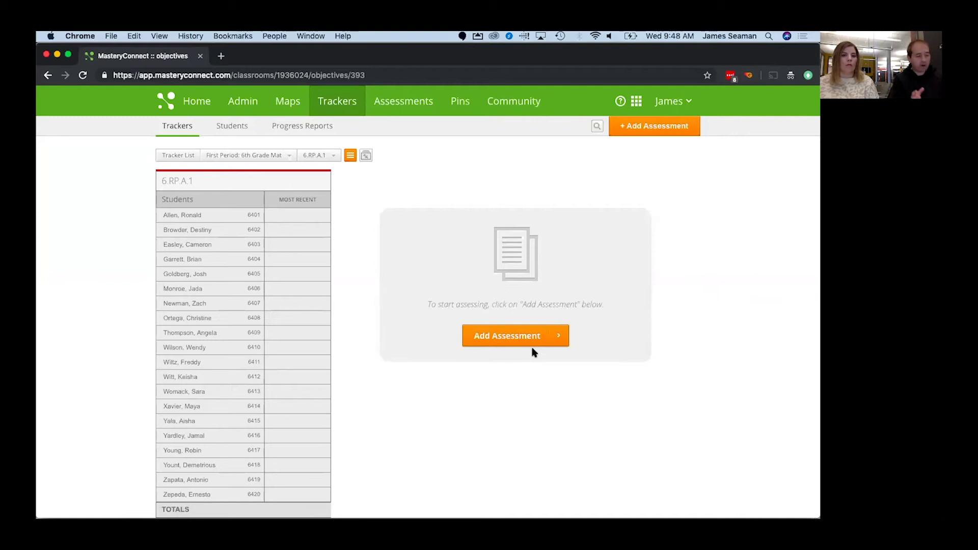
click(506, 338)
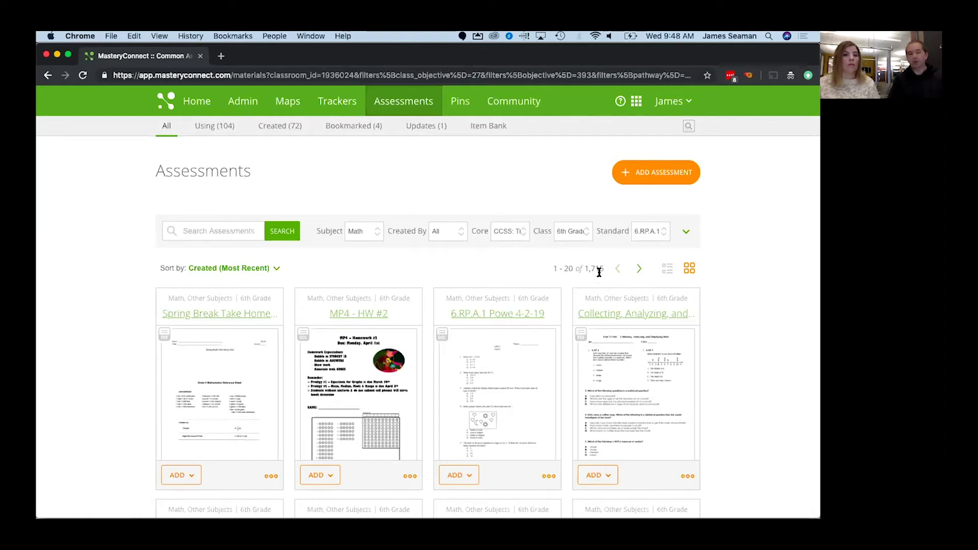
scroll(382, 290, down, 2)
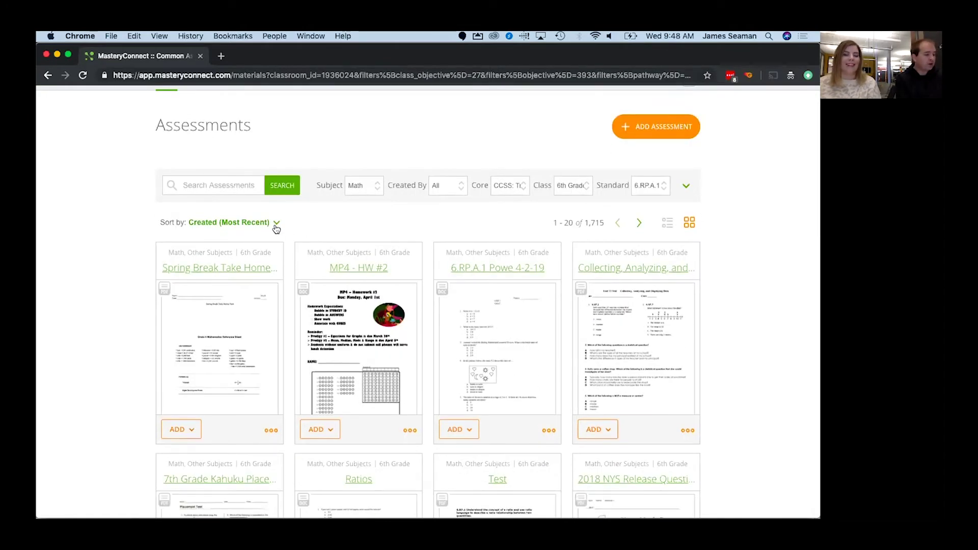
click(275, 223)
click(185, 316)
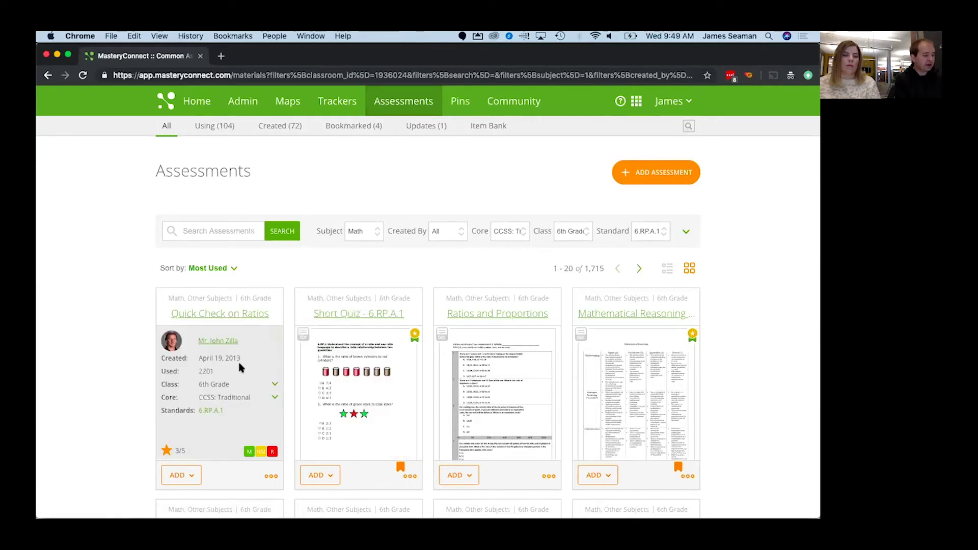
mouse_move(359, 382)
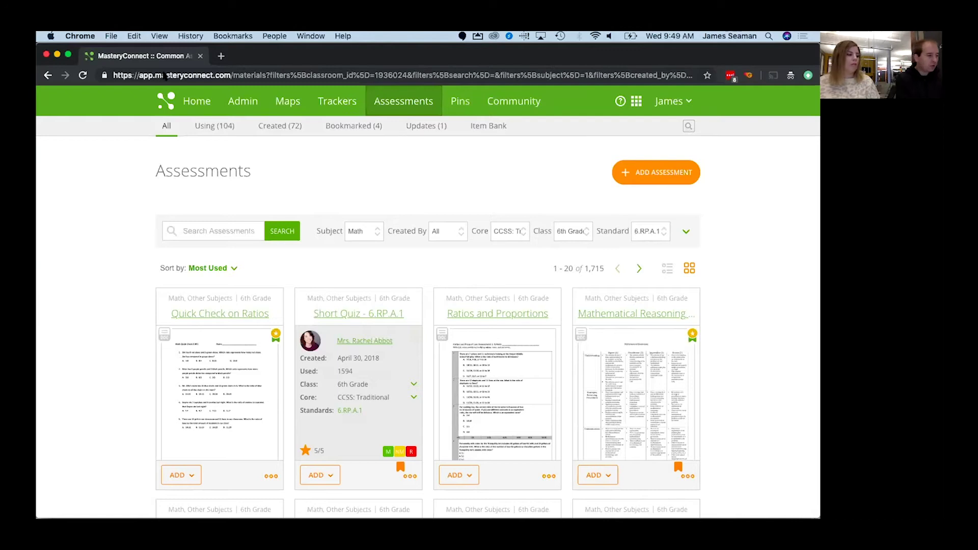
- Go back to the Home news feed with colleagues' 6.RP.A.1 quiz posts
click(167, 105)
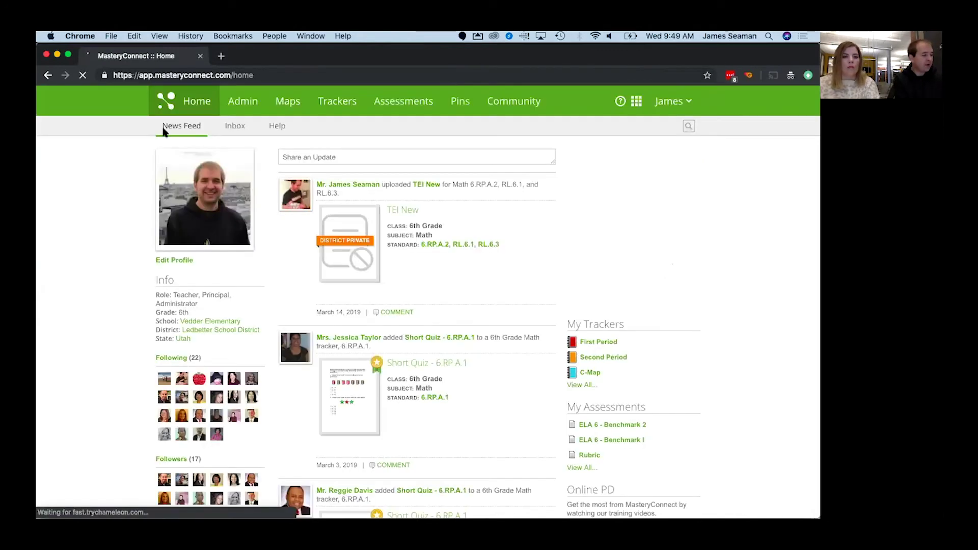
scroll(133, 374, down, 2)
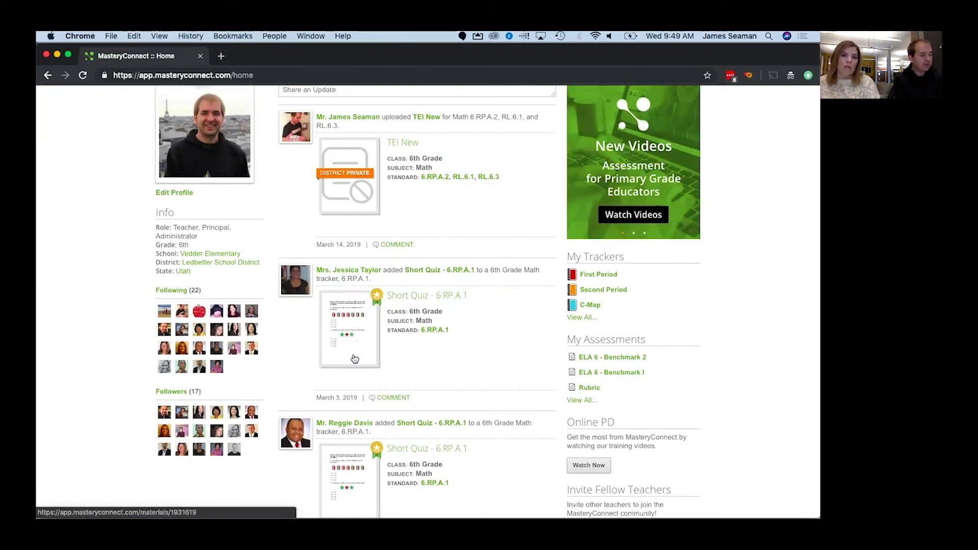
scroll(354, 359, down, 2)
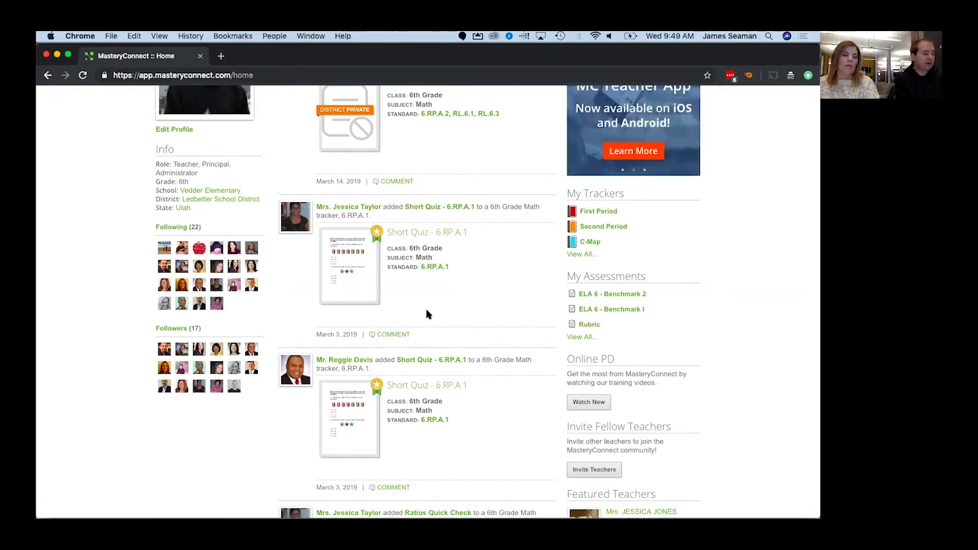
scroll(426, 313, up, 5)
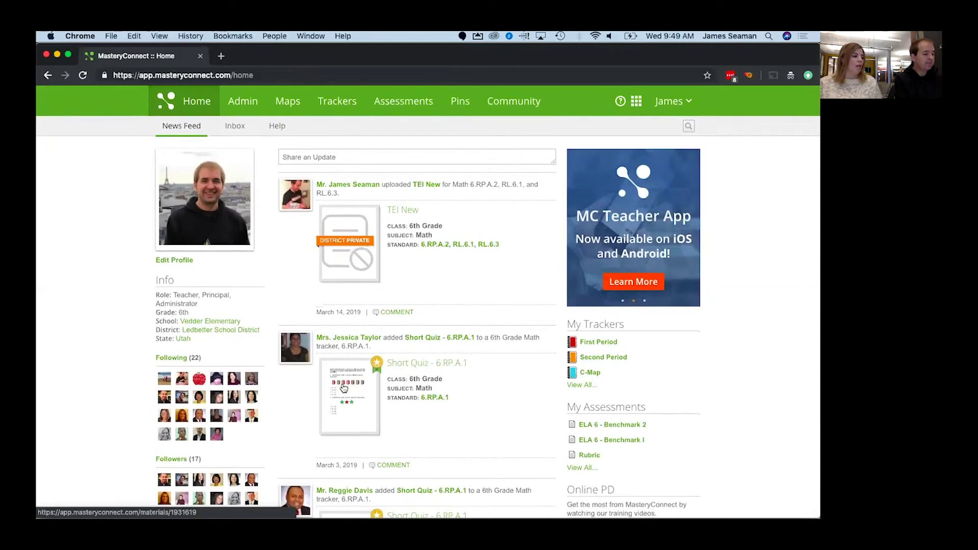
- Open the Short Quiz - 6.RP.A.1 assessment page after briefly browsing school teachers
click(343, 388)
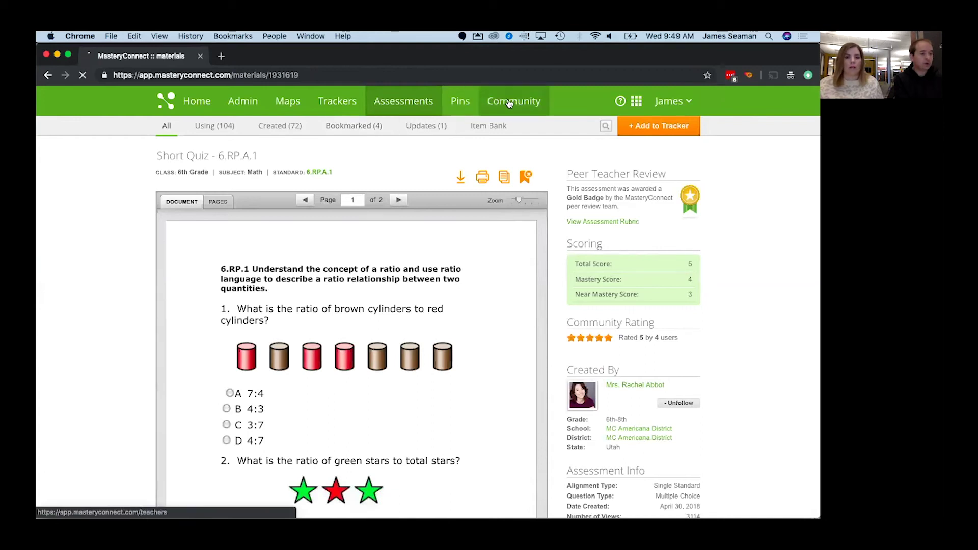
click(509, 102)
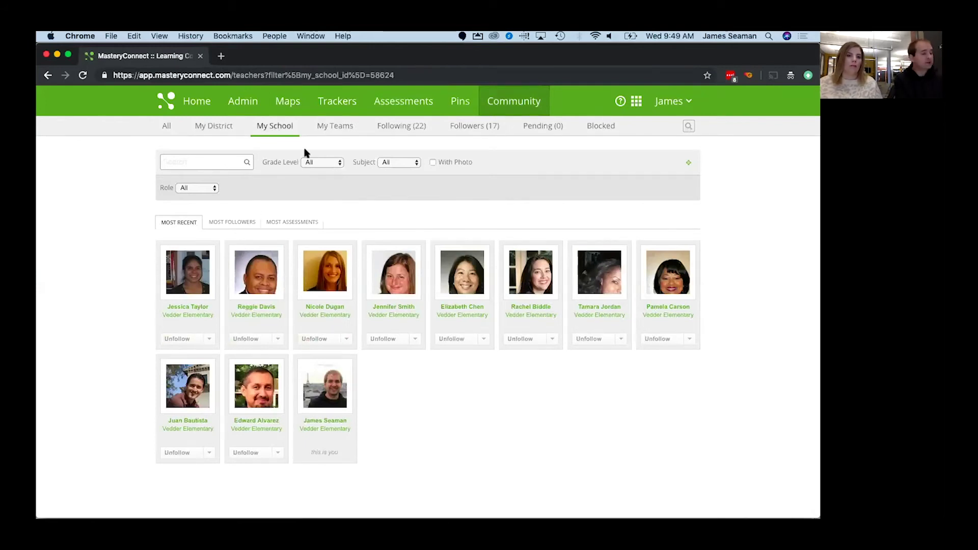
click(170, 103)
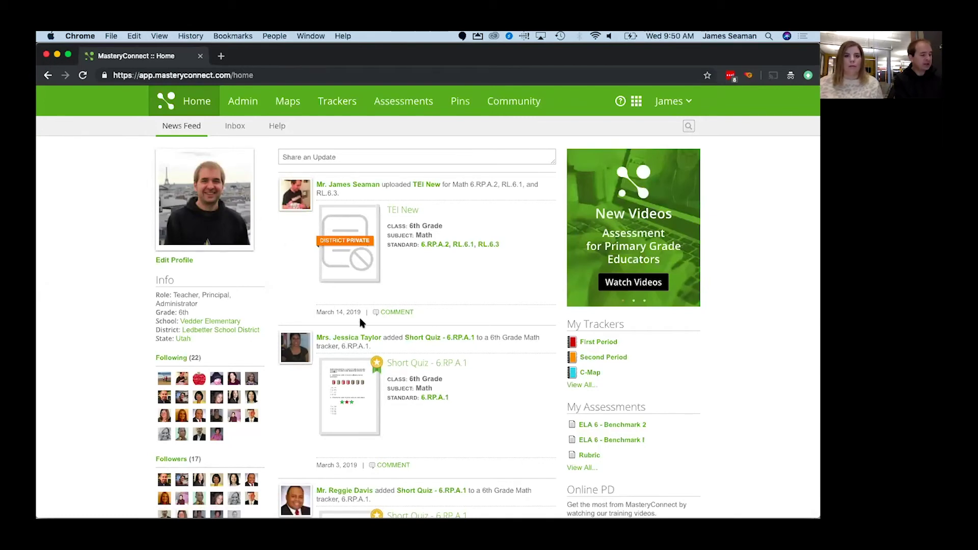
scroll(361, 322, down, 4)
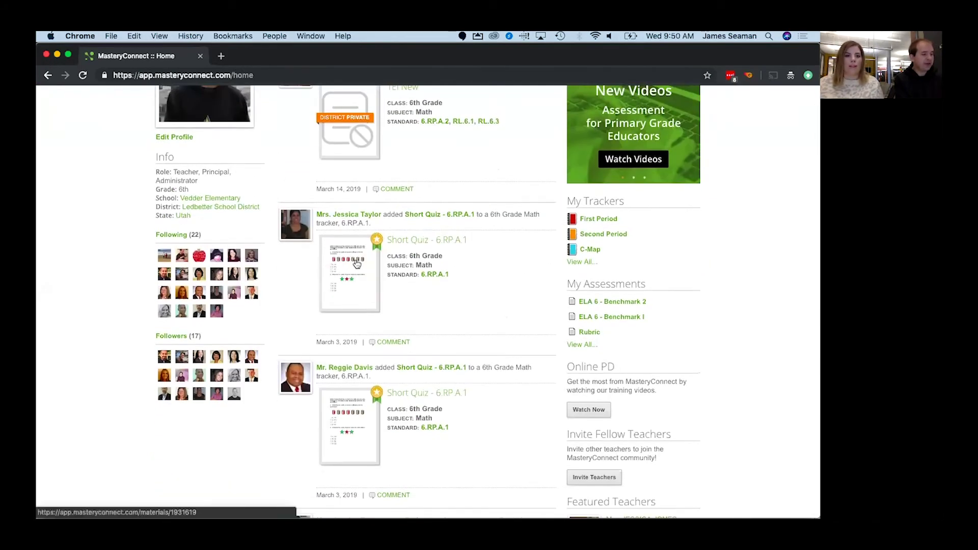
click(345, 267)
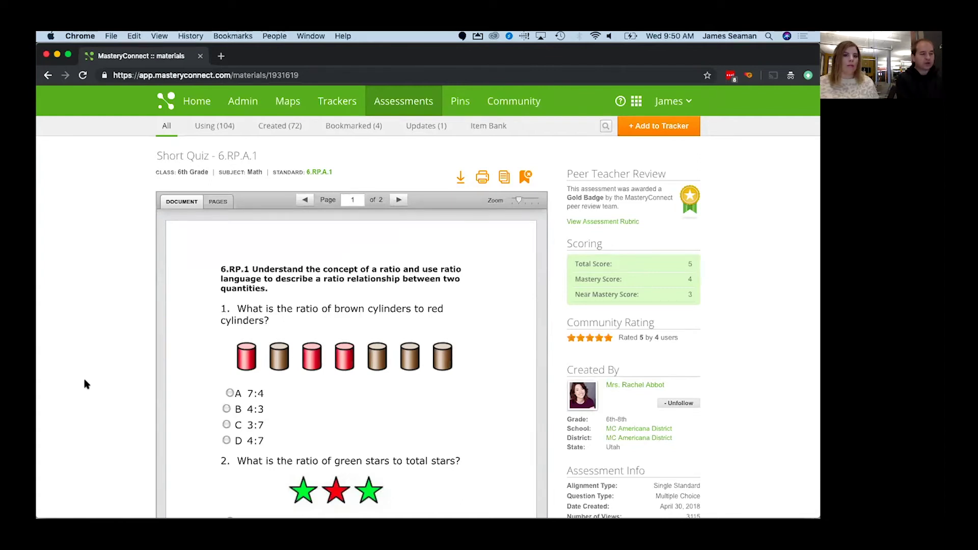
- Add Short Quiz - 6.RP.A.1 to the First Period: 6th Grade Math tracker
click(647, 126)
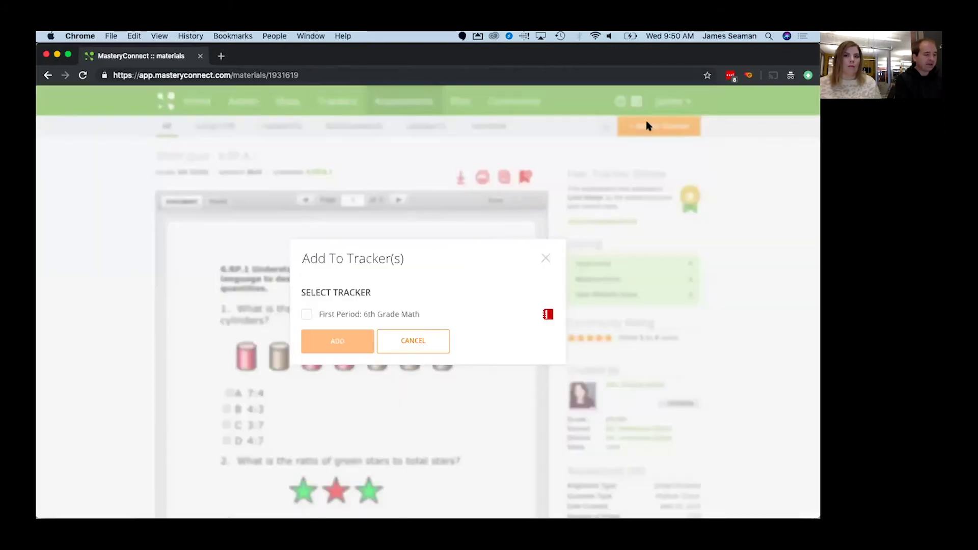
click(308, 316)
click(334, 344)
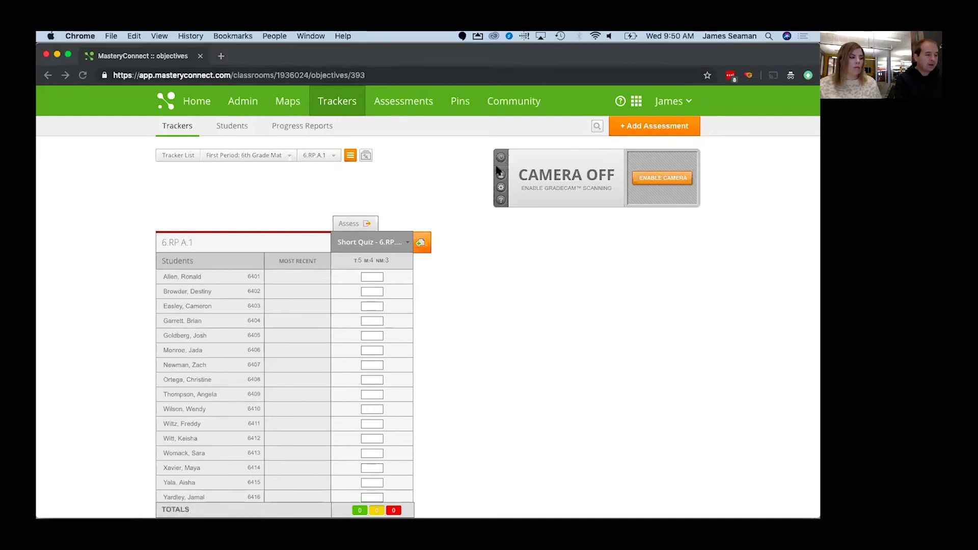
- Review the quiz's questions, bubble sheet options and online test ID
click(369, 242)
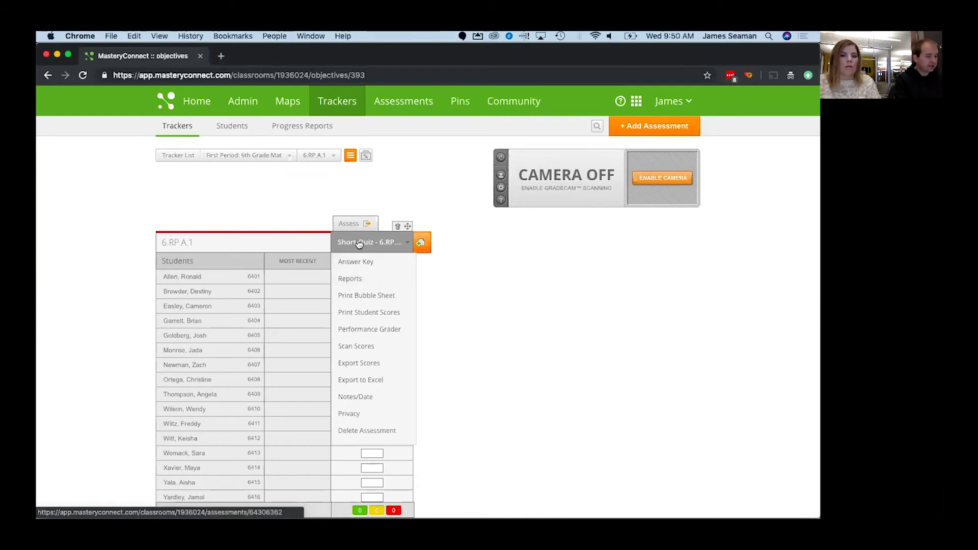
click(358, 261)
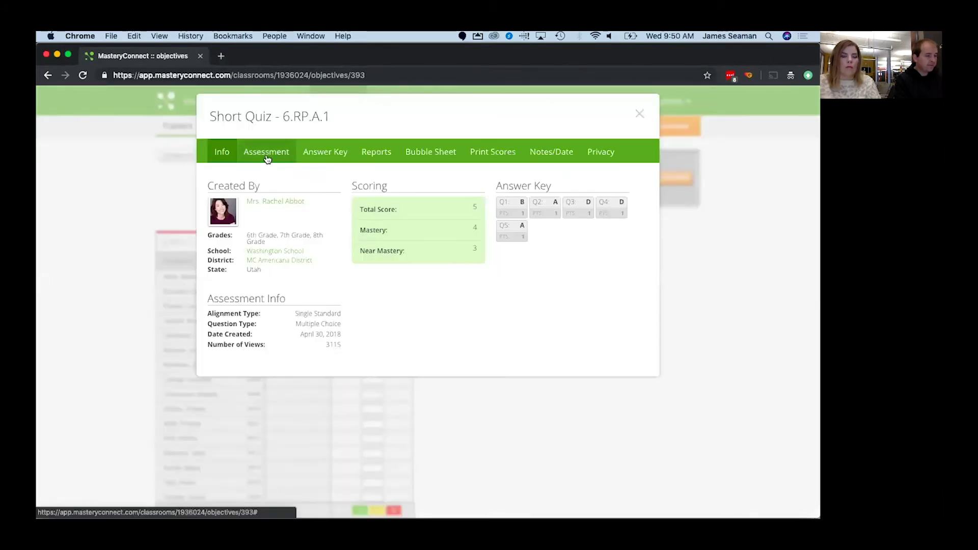
click(267, 151)
click(436, 151)
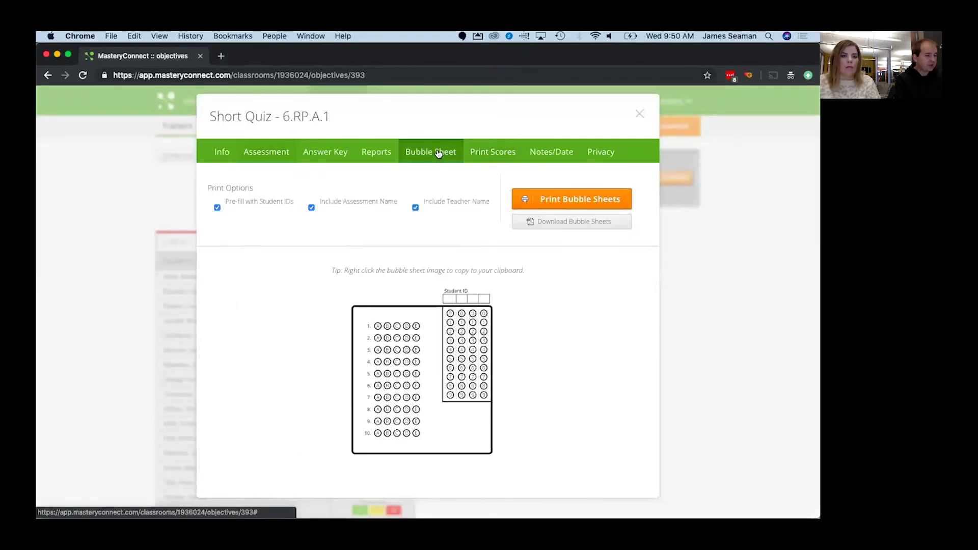
click(640, 115)
click(346, 227)
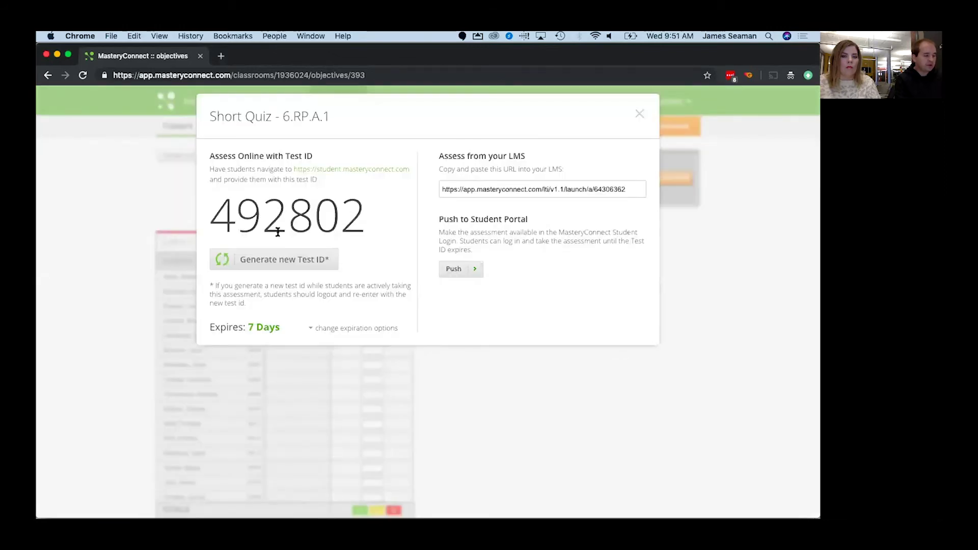
click(640, 115)
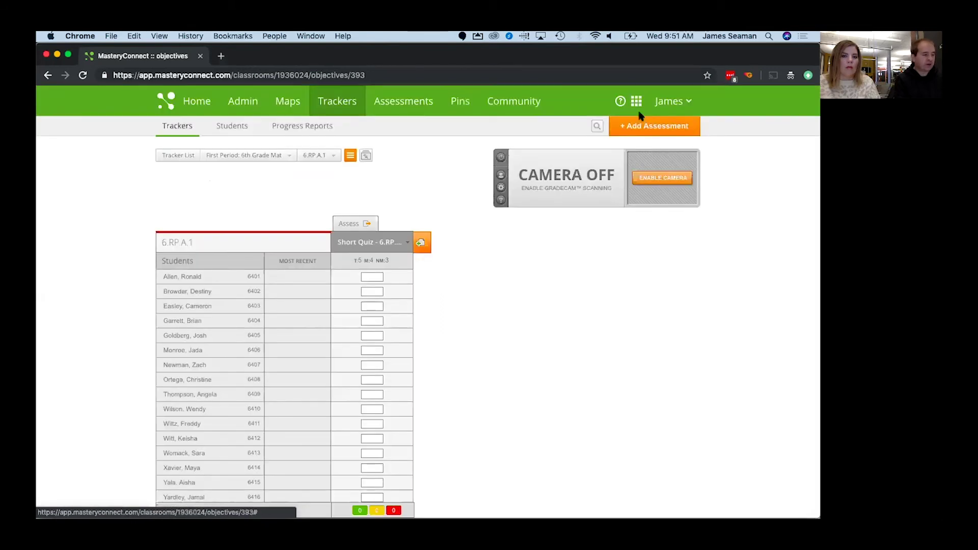
- Scan each student's bubble sheet with the GradeCam webcam, moving through students
click(502, 158)
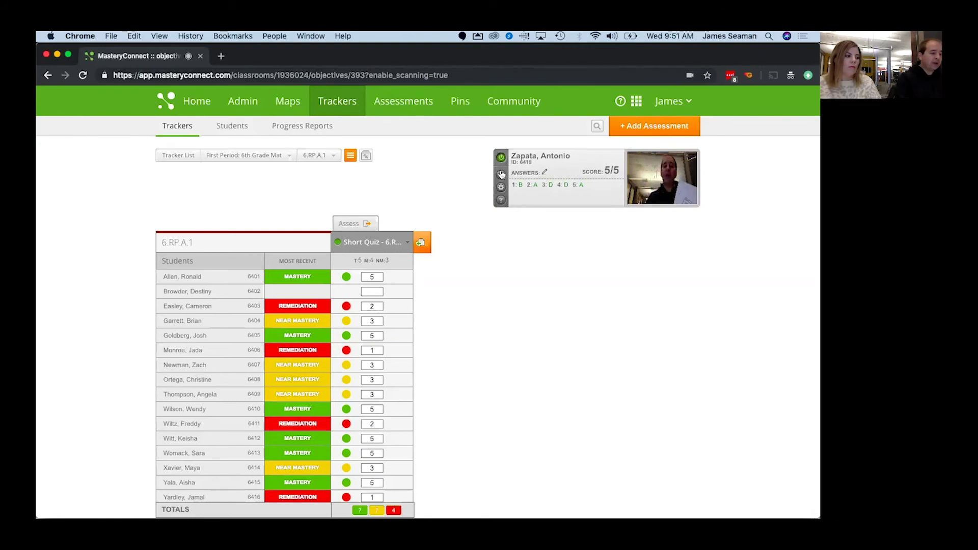
click(501, 178)
click(539, 119)
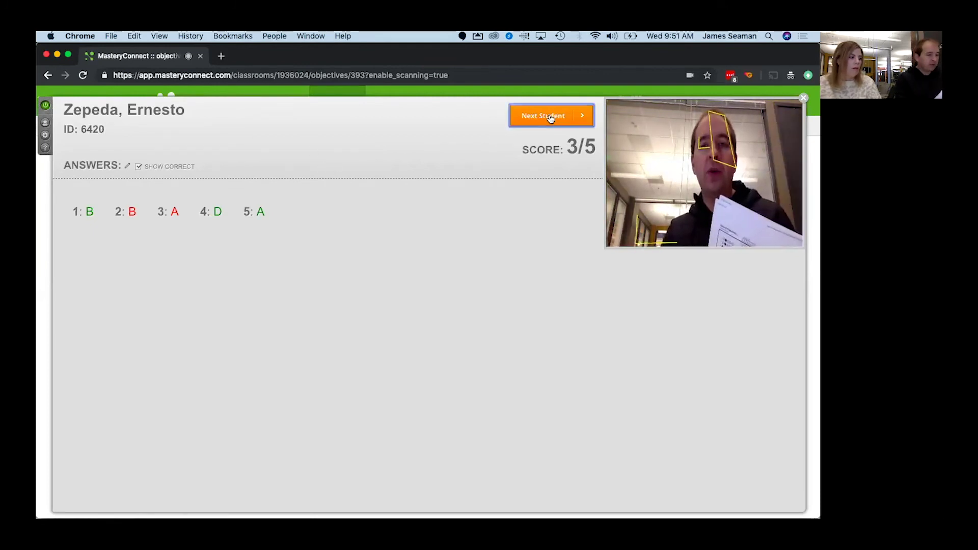
click(550, 115)
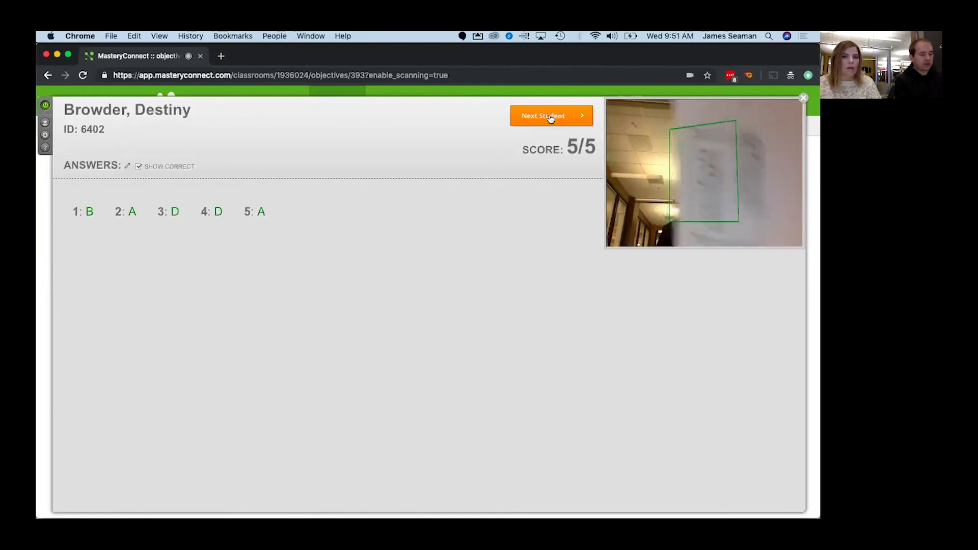
click(802, 100)
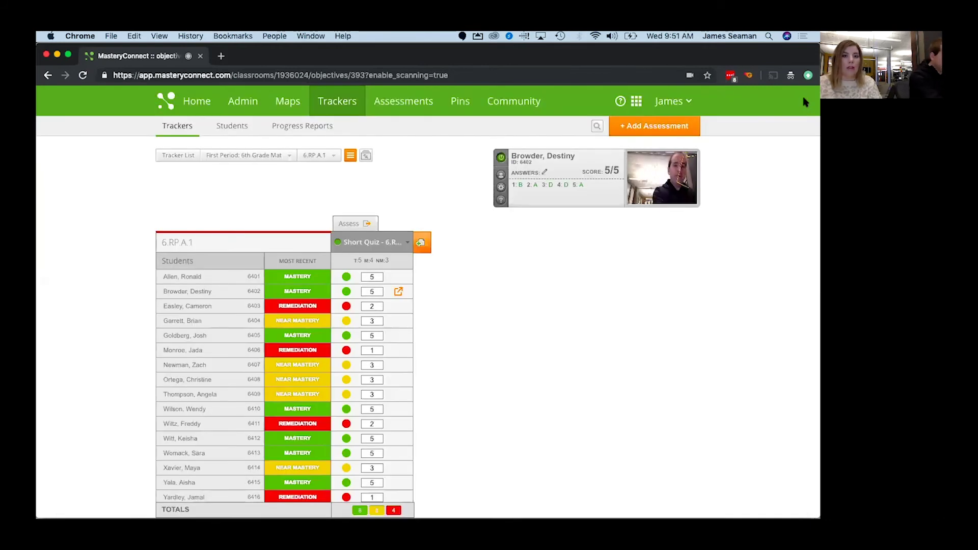
- Turn off webcam scanning and sort students by mastery on 6.RP.A.1
click(501, 159)
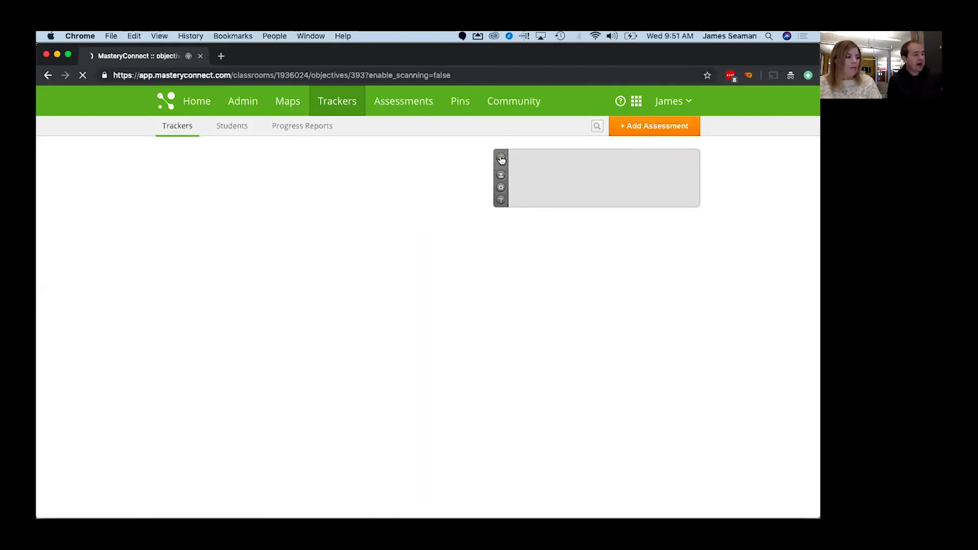
scroll(494, 352, down, 3)
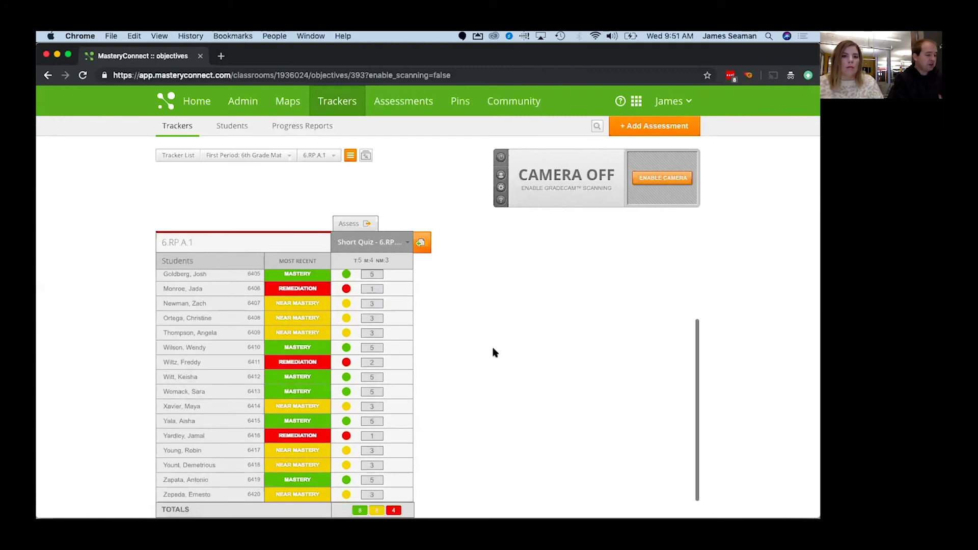
scroll(493, 352, up, 3)
click(350, 155)
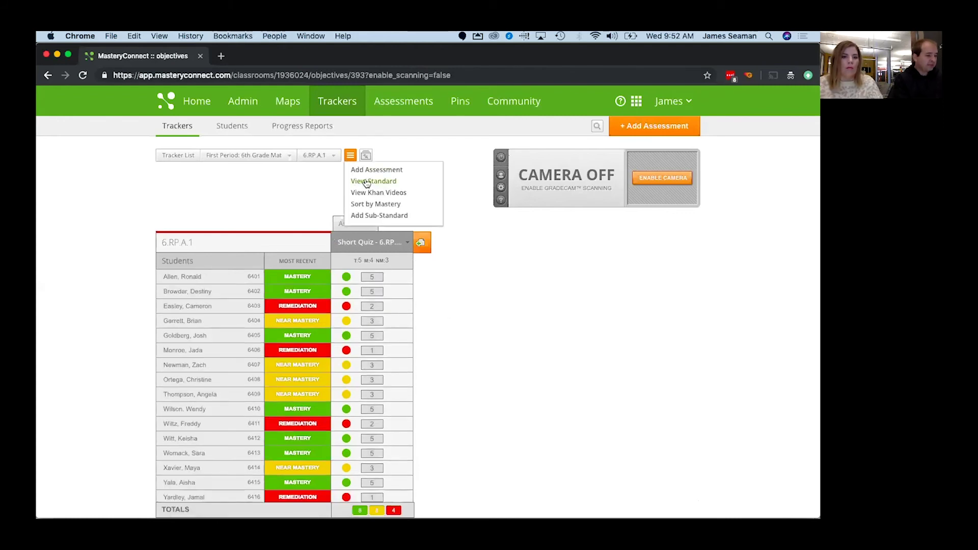
click(374, 204)
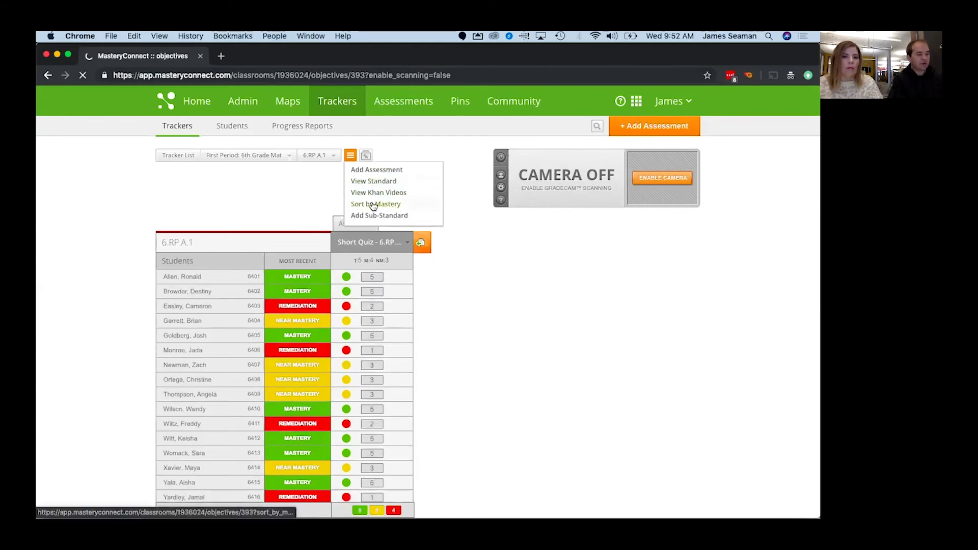
scroll(489, 352, down, 3)
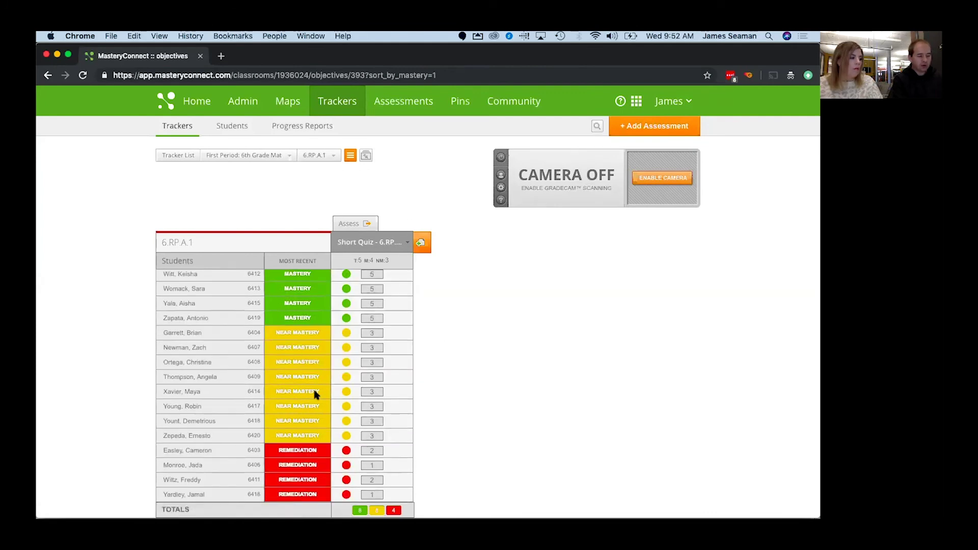
mouse_move(369, 243)
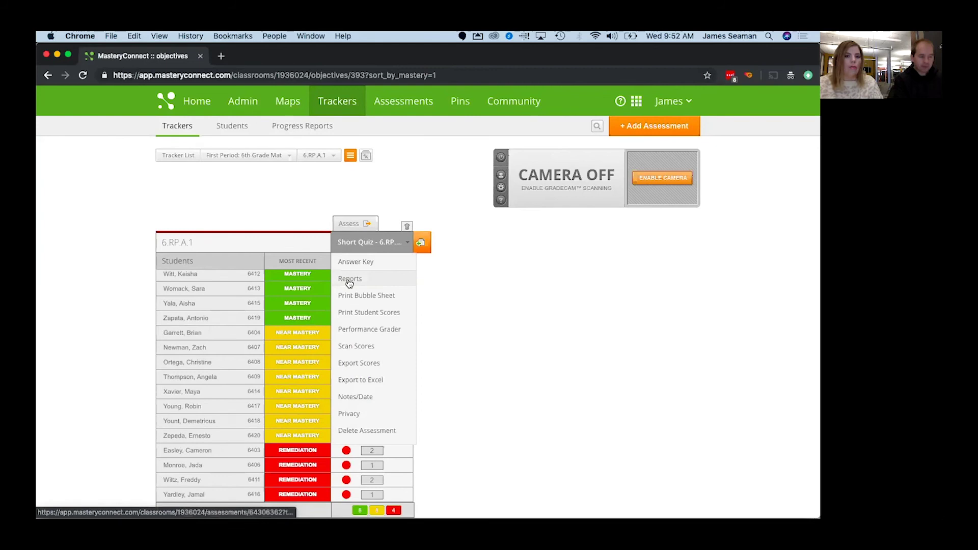
- Open the quiz's item-analysis report, check question 1 choice C, and show Teachers In My School
click(349, 280)
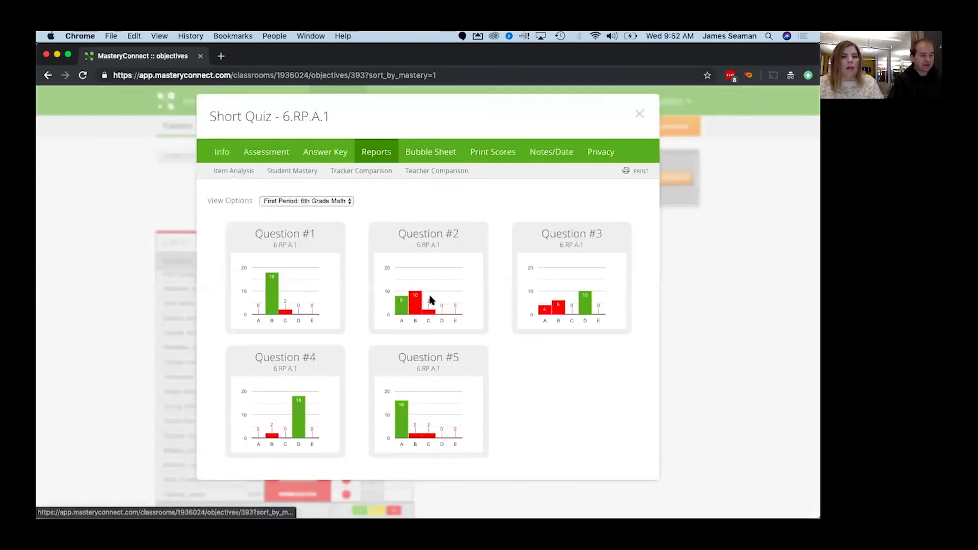
click(286, 314)
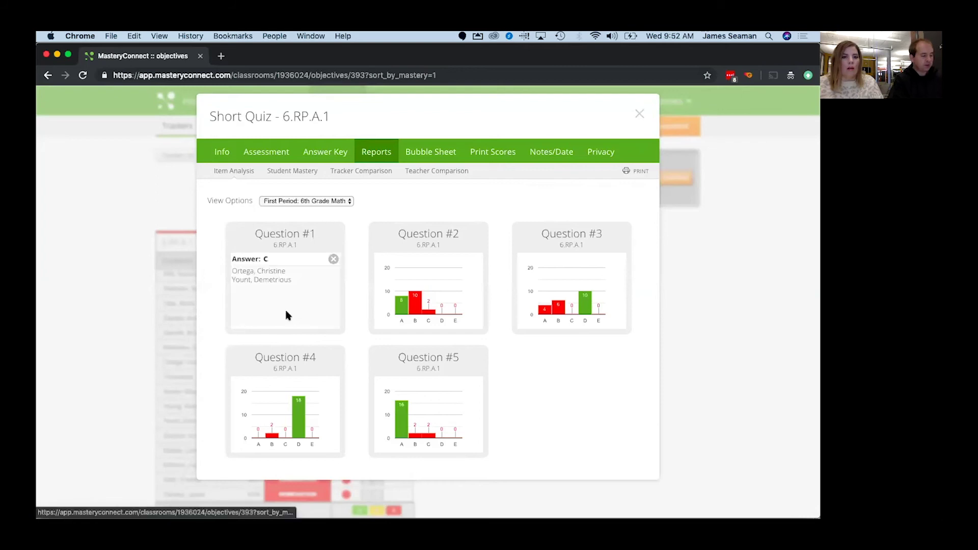
click(333, 259)
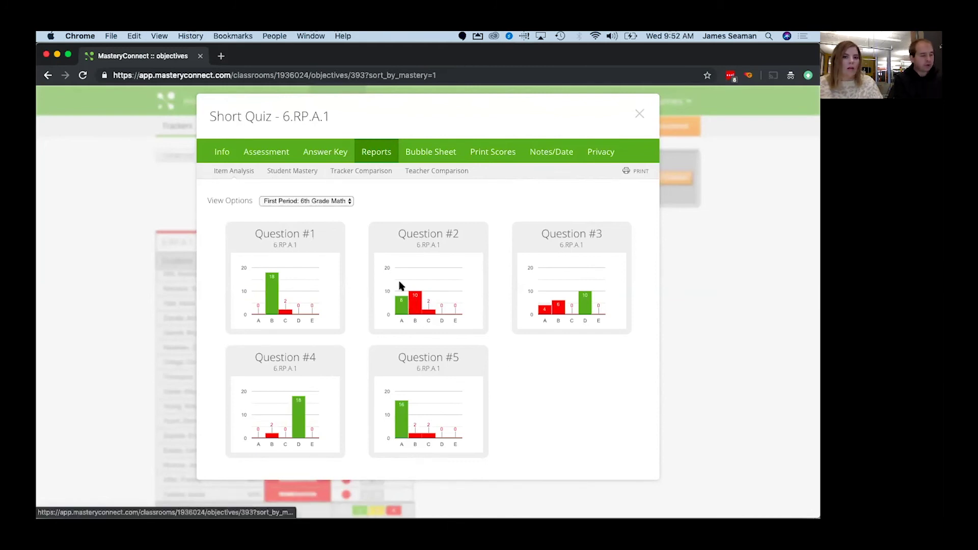
click(351, 202)
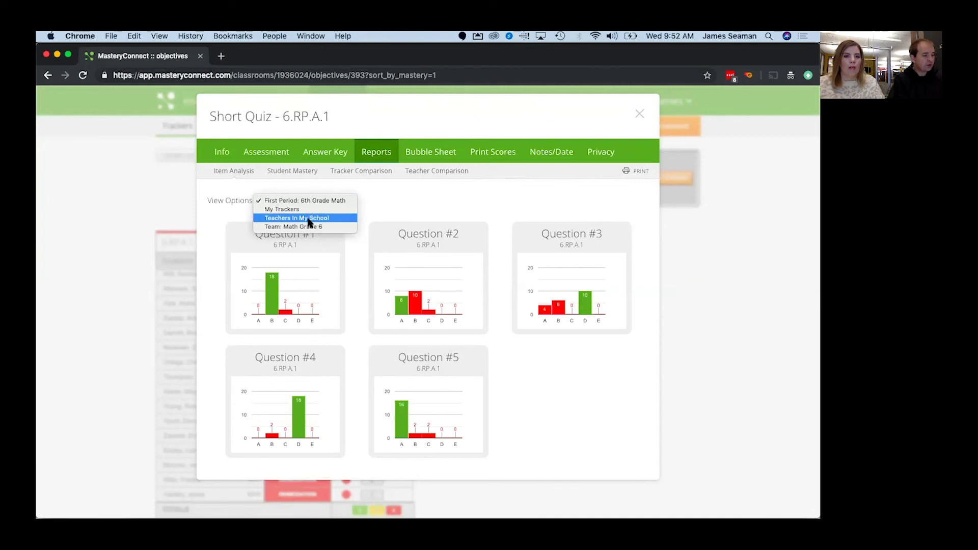
click(313, 219)
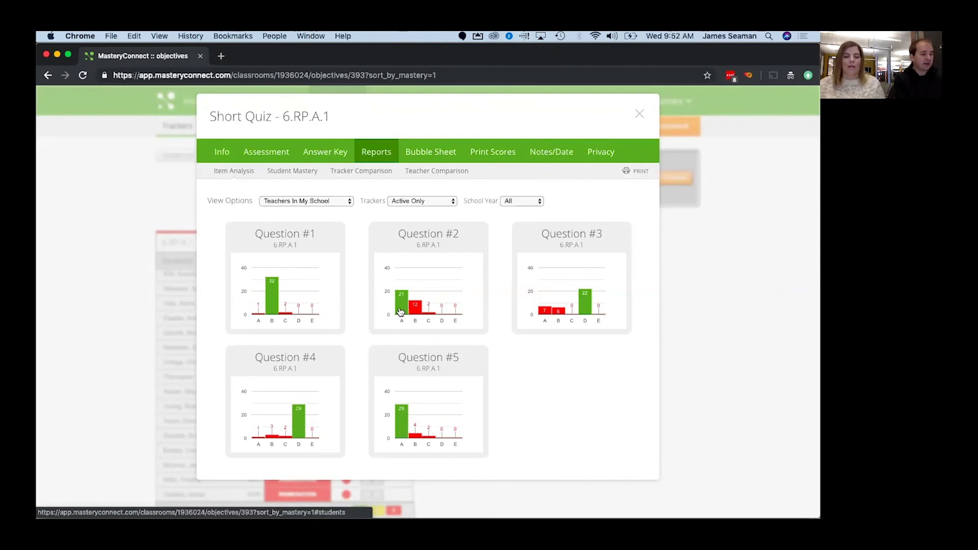
- Switch the quiz report to Teacher Comparison for the school's three teachers
click(428, 171)
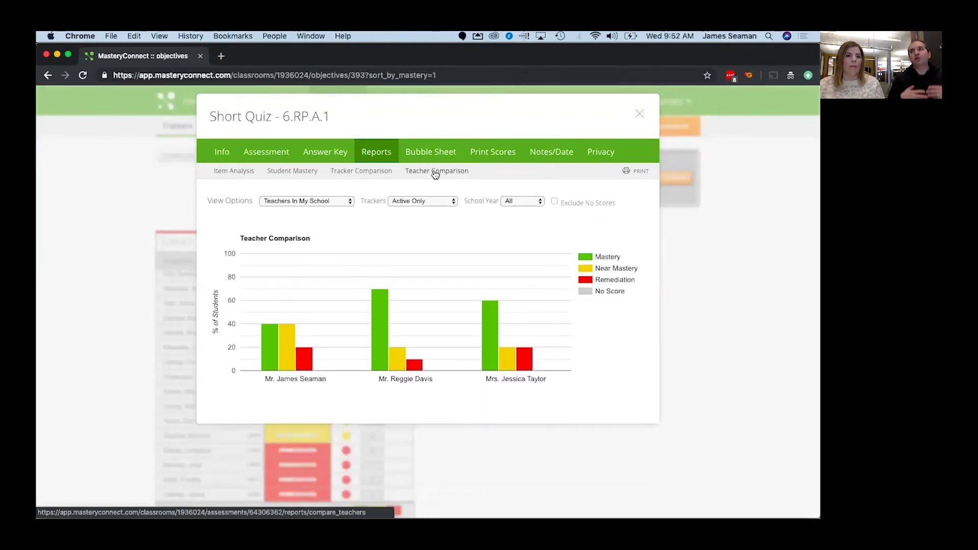